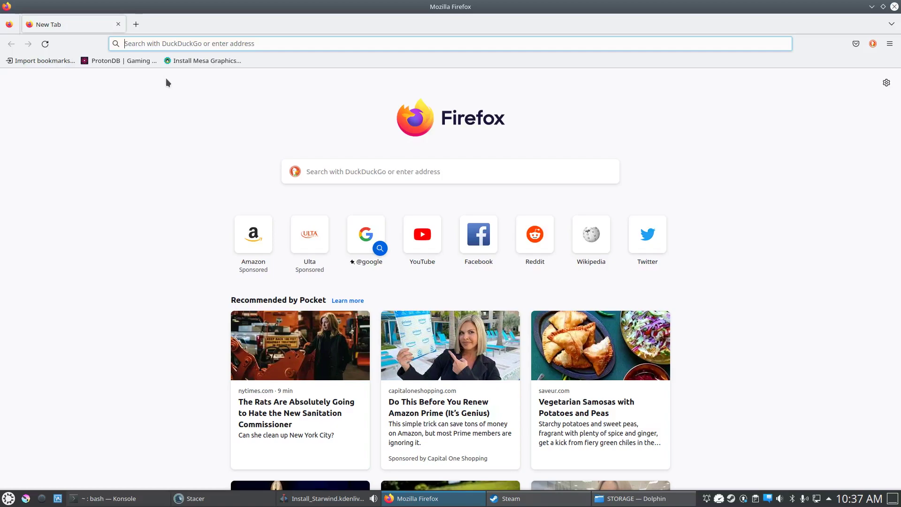
Switch from Firefox to the Steam library page for The Elder Scrolls III: Morrowind
left_click(511, 498)
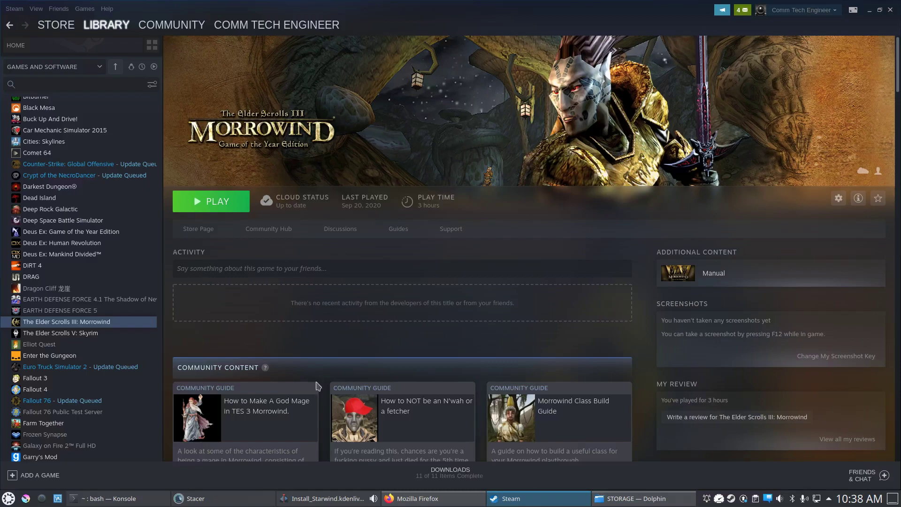
Switch from Steam back to the empty Firefox new tab
left_click(409, 499)
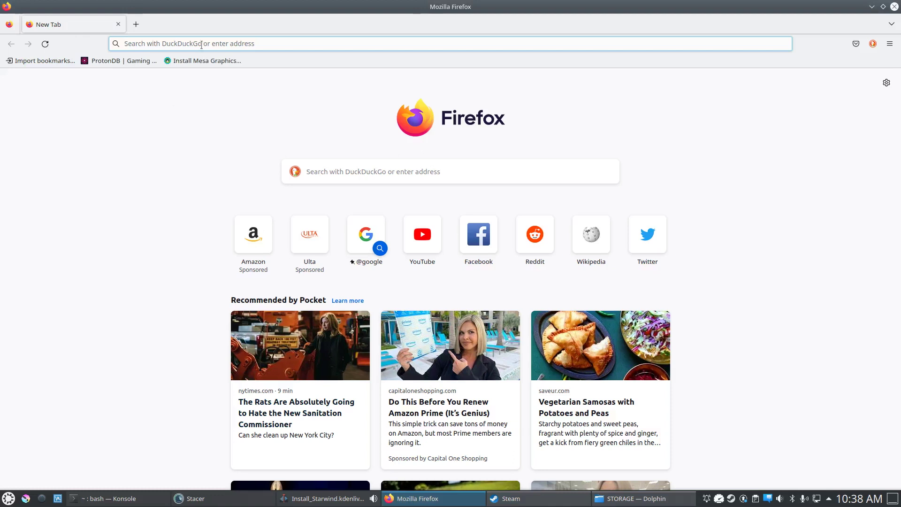
Search for 'starwind morrowinf mod' and open the Starwind v3 Nexus Mods result
type("s")
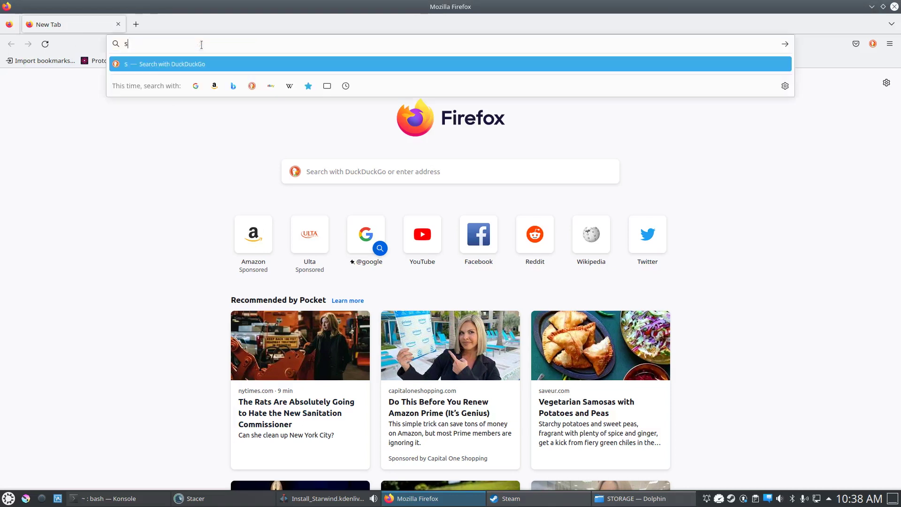
type("tarwind morrowinf mod")
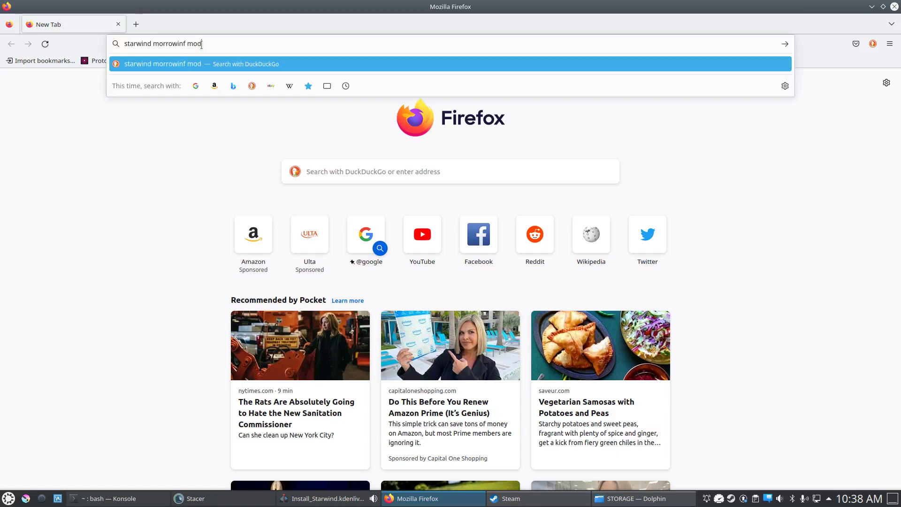
key("Return")
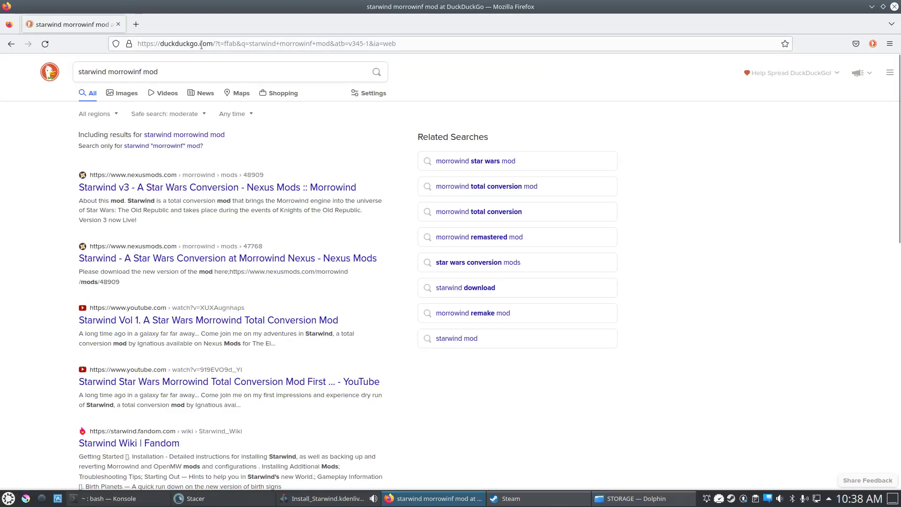
left_click(146, 193)
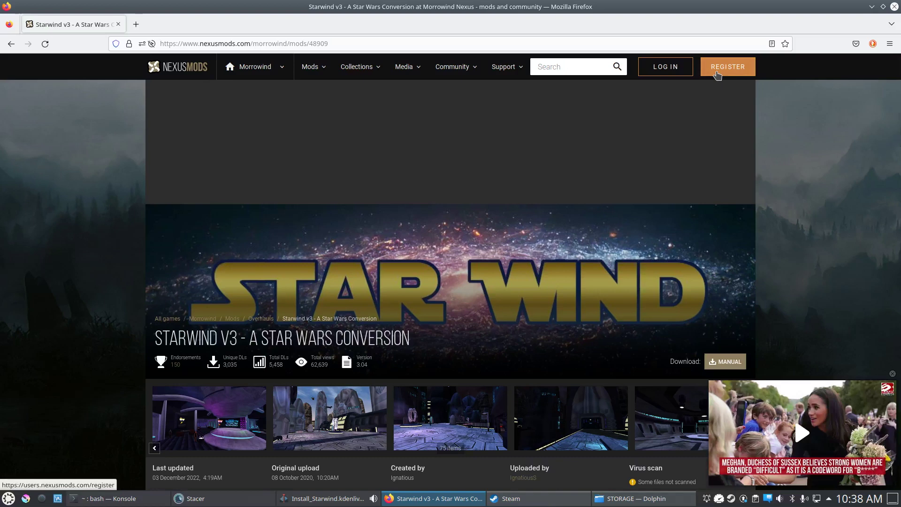
Show the Starwind v3 FILES list, down to the Starwind Version 3.04 main file
scroll(469, 171, "down", 5)
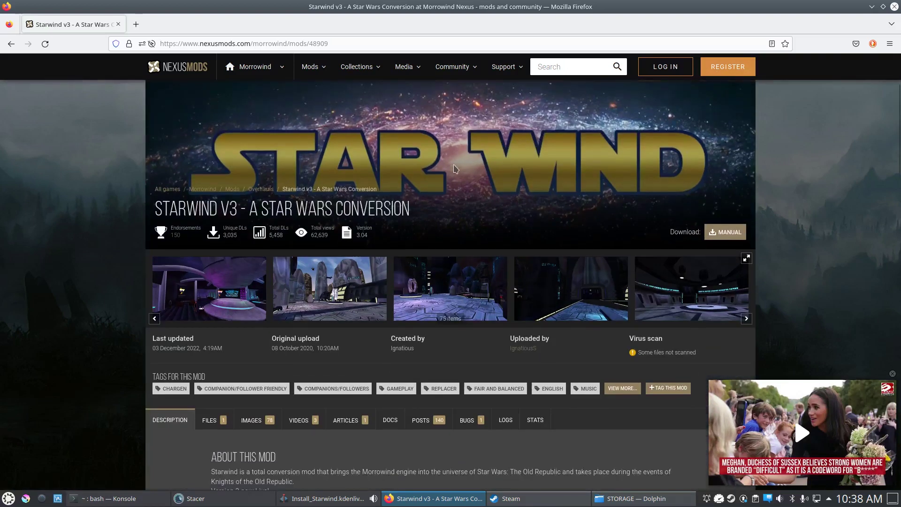
scroll(329, 277, "down", 2)
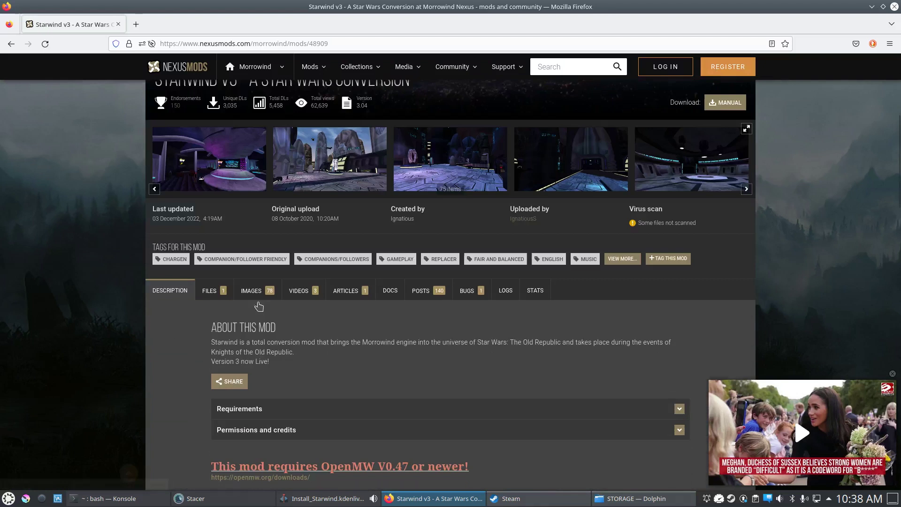
left_click(211, 292)
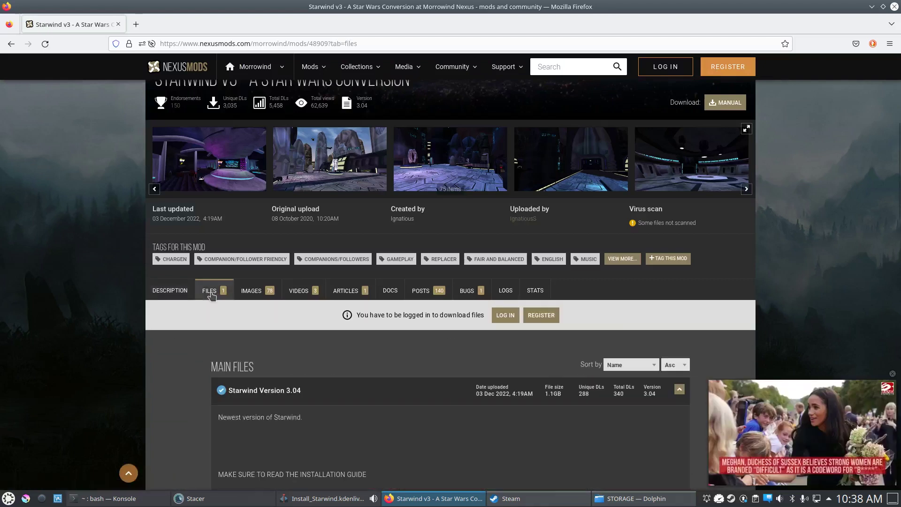
scroll(209, 294, "down", 3)
scroll(209, 295, "down", 2)
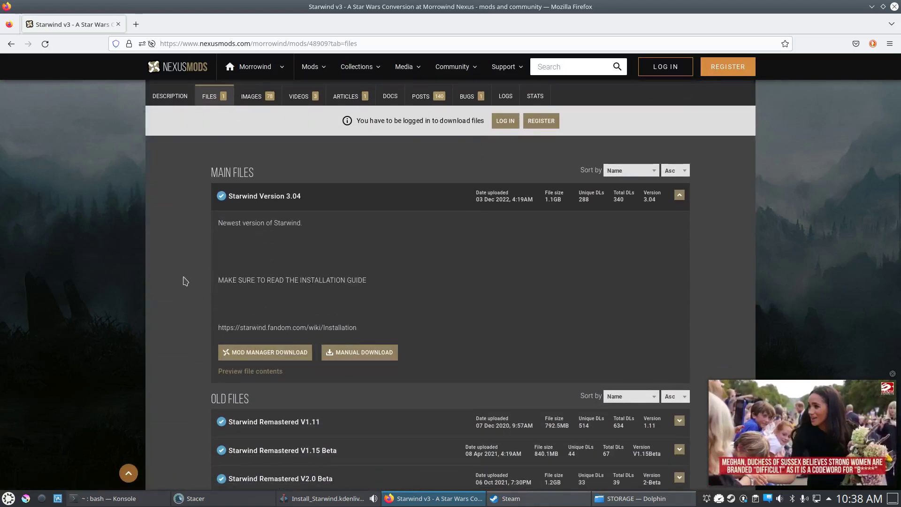
scroll(185, 281, "down", 2)
scroll(279, 272, "up", 2)
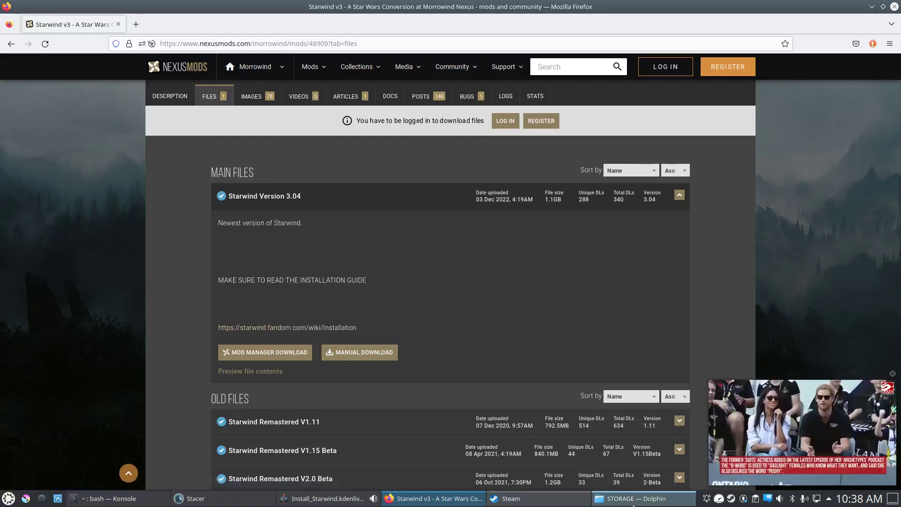
In Dolphin's Downloads, select the Starwind 3.03 7z archive and expand its Data Files folder
left_click(596, 505)
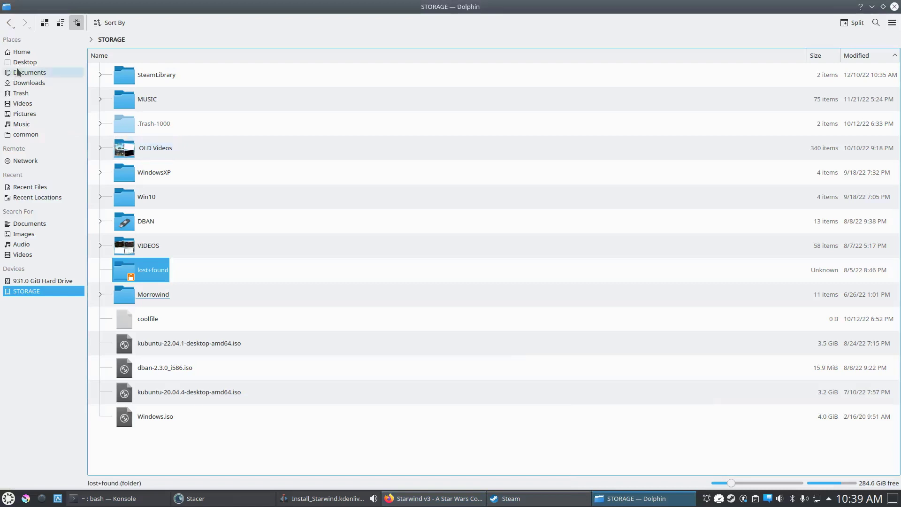
left_click(27, 83)
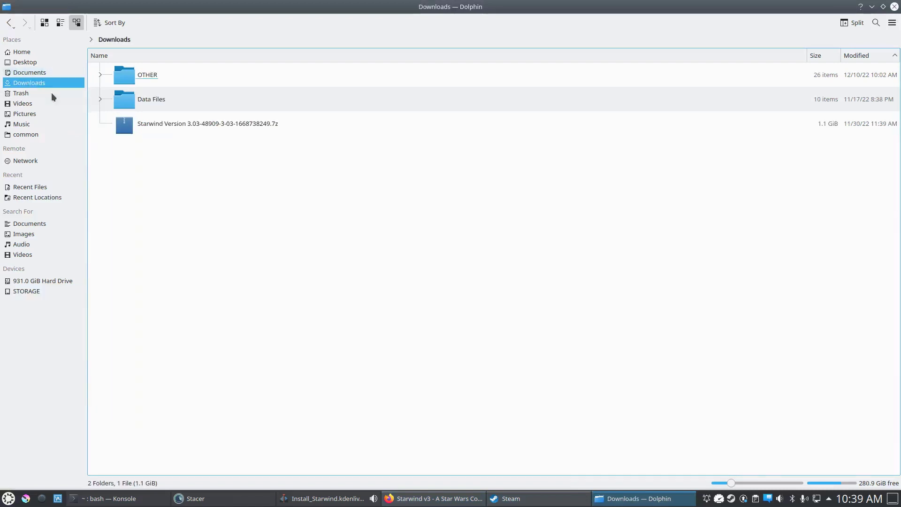
left_click(219, 120)
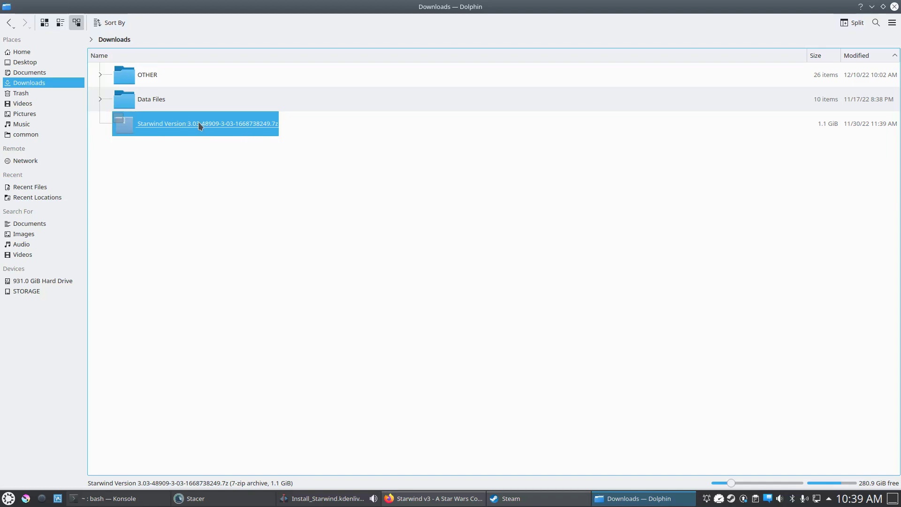
left_click(100, 99)
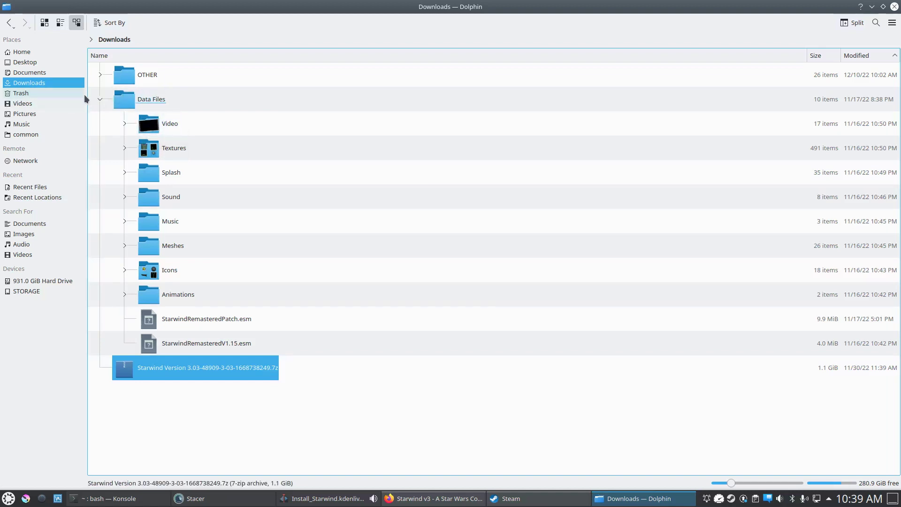
Select the ten items from Video to StarwindRemasteredV1.15.esm, then go to Steam's common folder
left_click(100, 99)
left_click(100, 100)
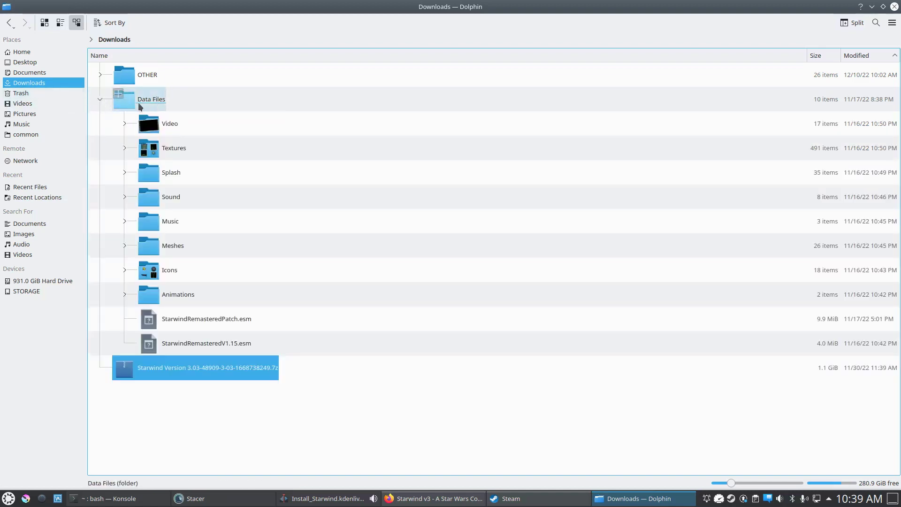
left_click(136, 103)
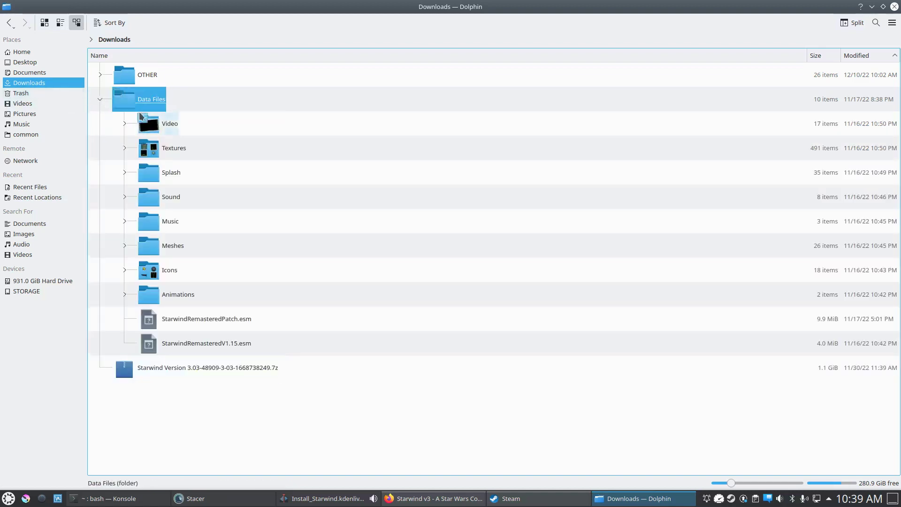
left_click(168, 125)
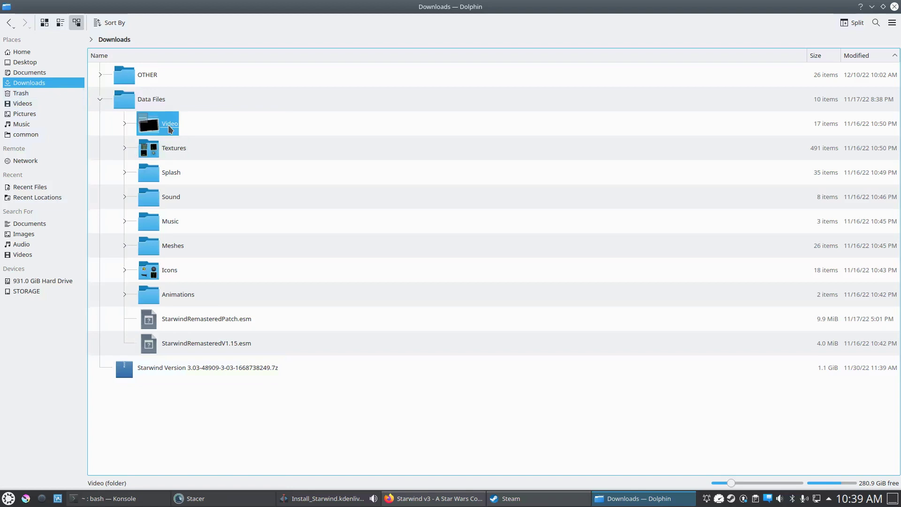
left_click(187, 347, "shift")
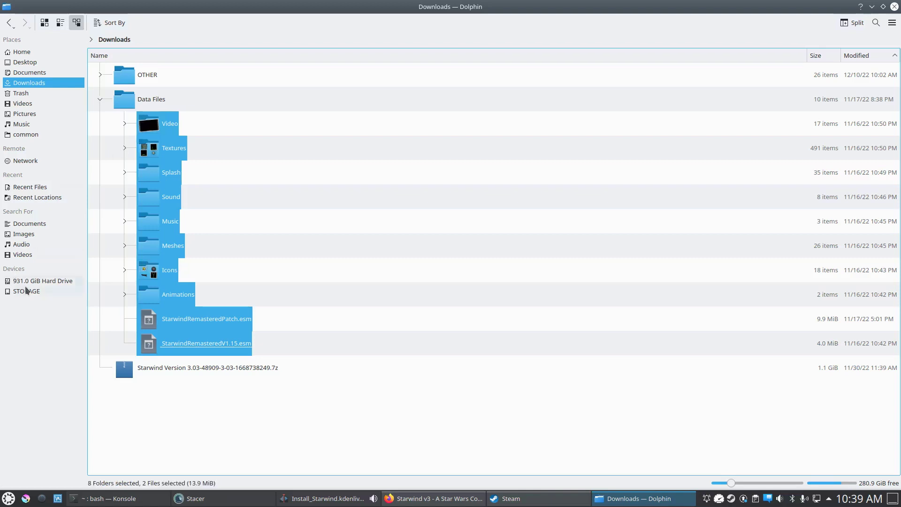
left_click(35, 136)
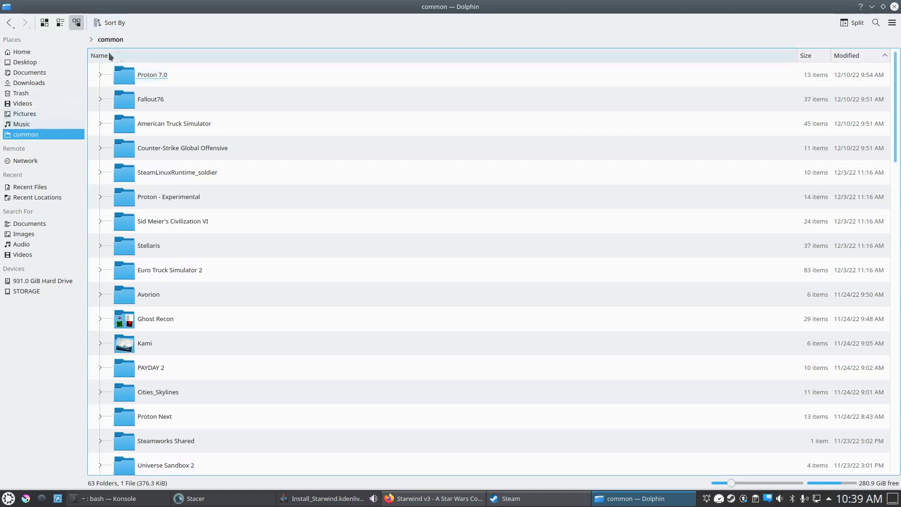
Expand the Morrowind game folder and its Data Files to inspect the contents
left_click(91, 40)
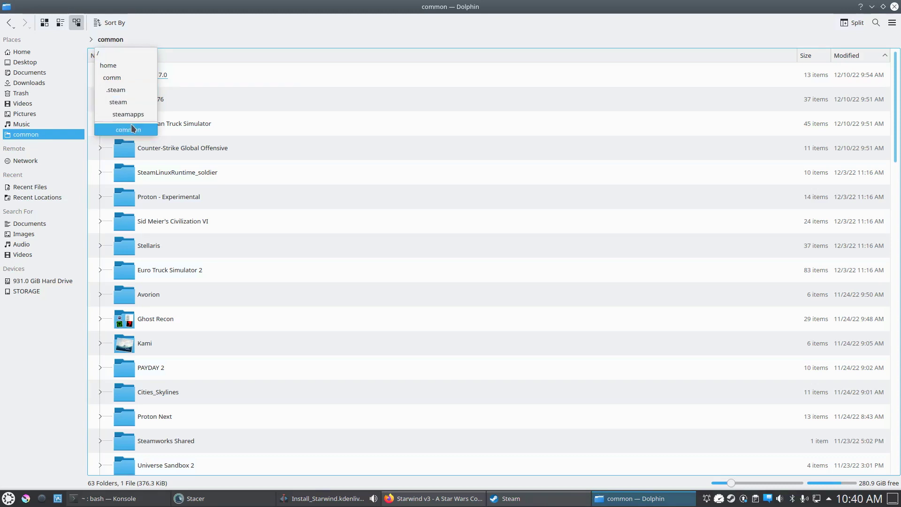
left_click(188, 99)
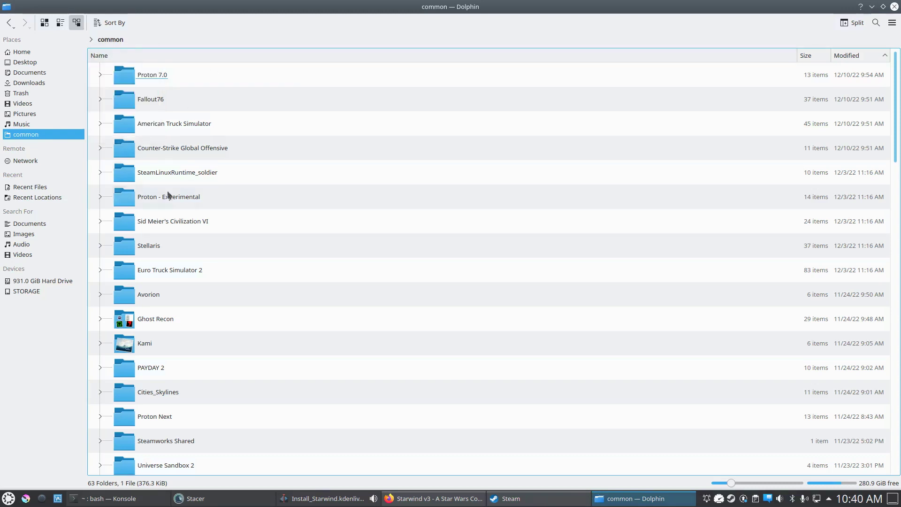
scroll(165, 167, "down", 7)
scroll(165, 168, "down", 6)
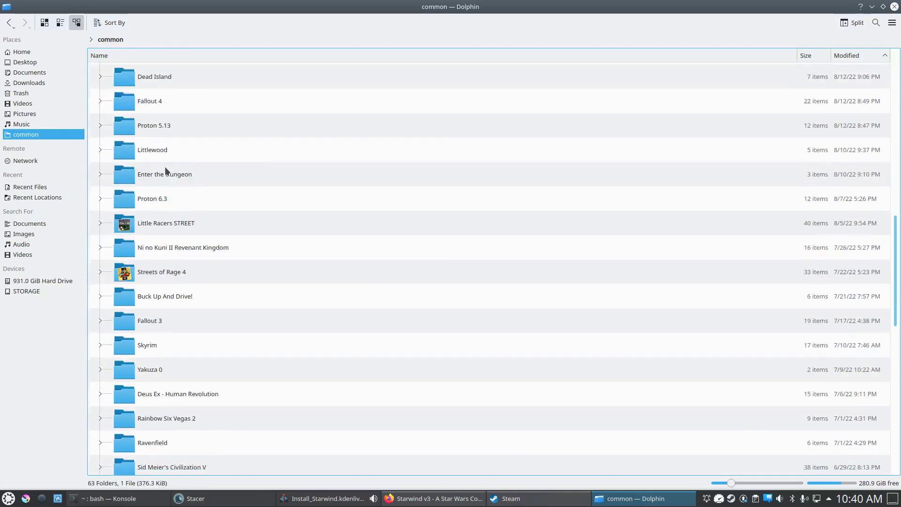
scroll(173, 213, "down", 1)
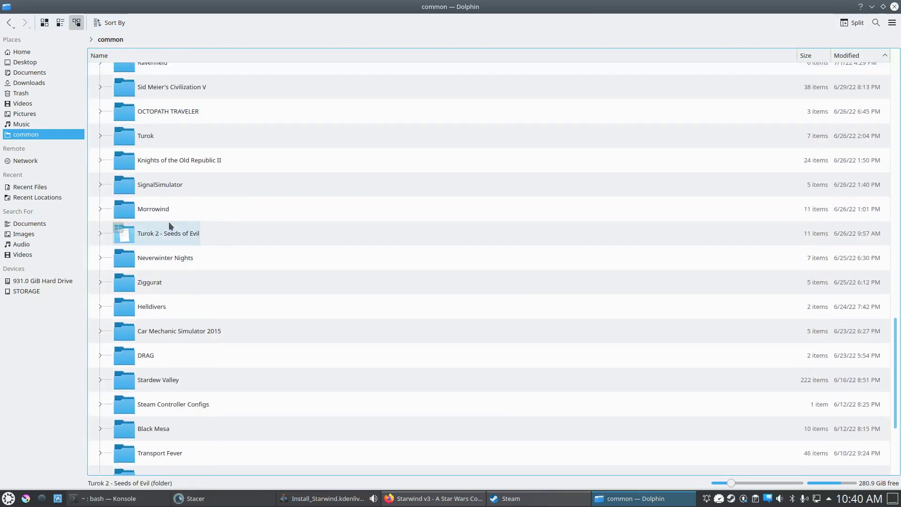
left_click(100, 209)
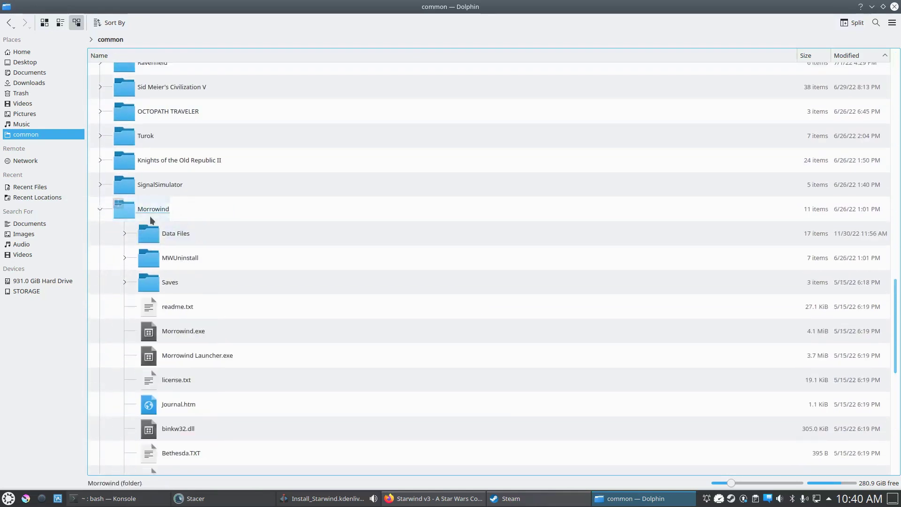
left_click(124, 233)
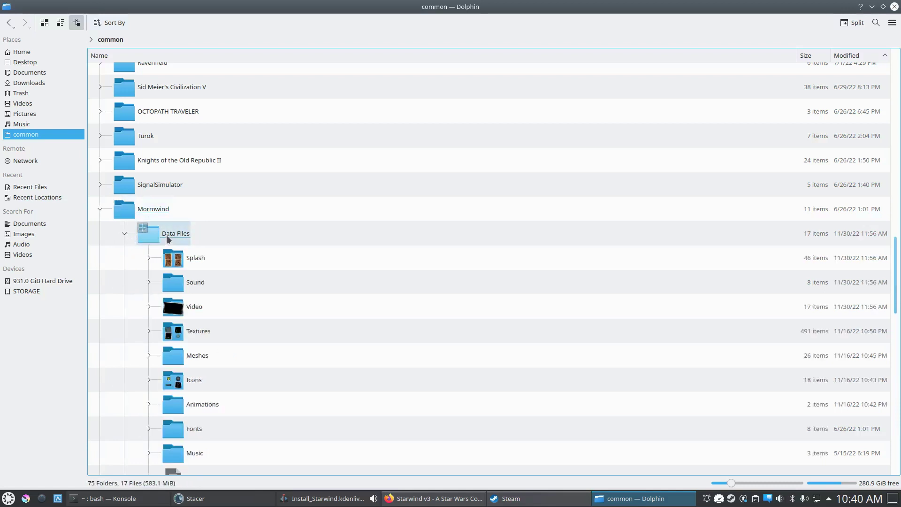
scroll(127, 238, "down", 1)
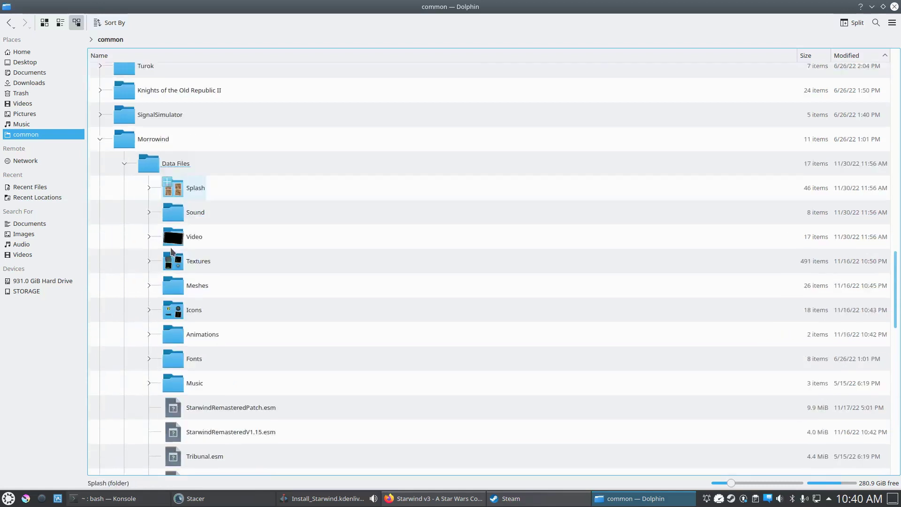
scroll(181, 248, "up", 2)
left_click(125, 309)
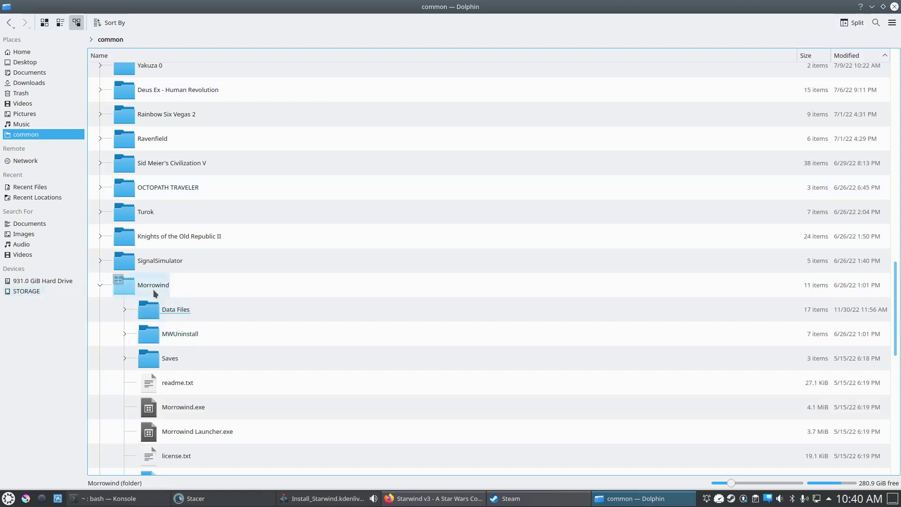
Open the STORAGE drive and inspect its Morrowind folder and Data Files subfolders
left_click(28, 291)
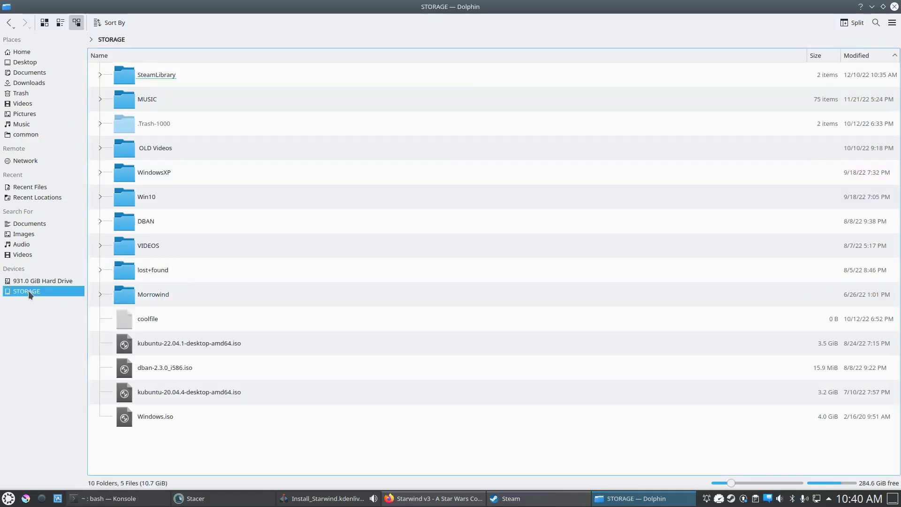
left_click(100, 294)
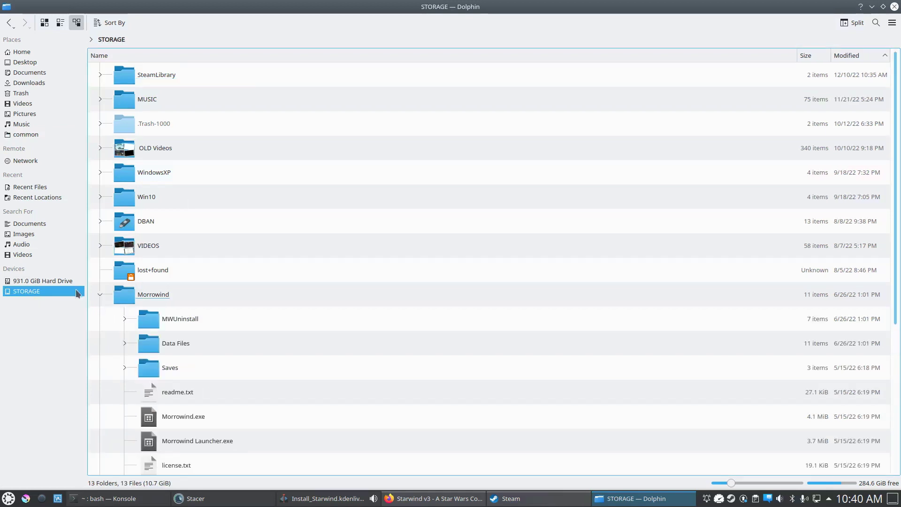
left_click(124, 343)
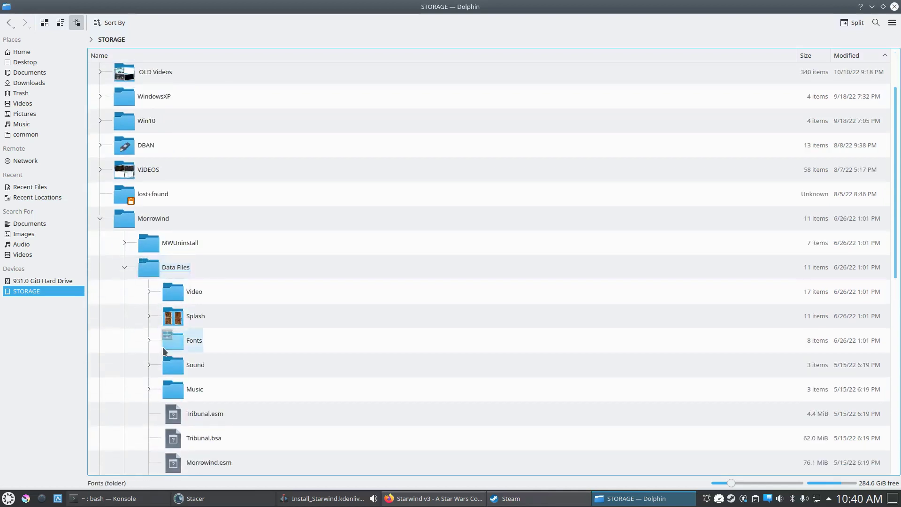
left_click(101, 218)
left_click(152, 301)
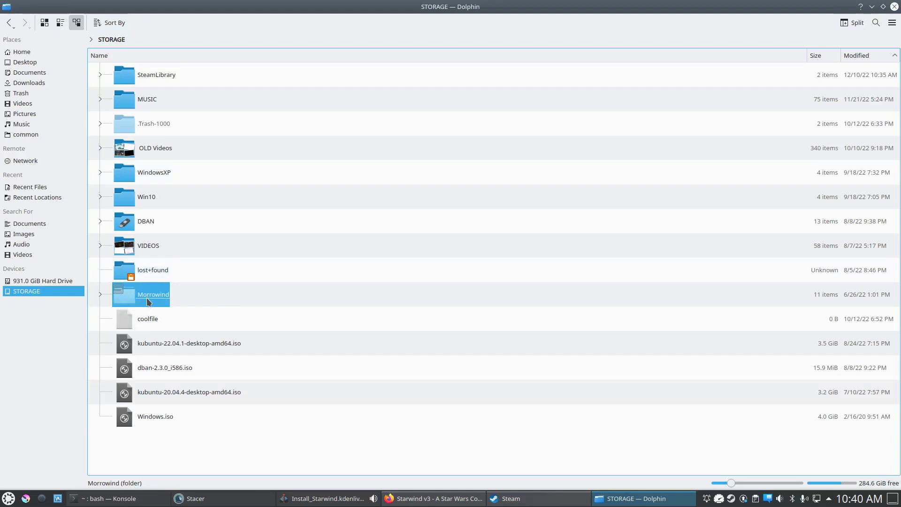
Select Morrowind's Data Files folder on STORAGE as the paste destination
left_click(101, 300)
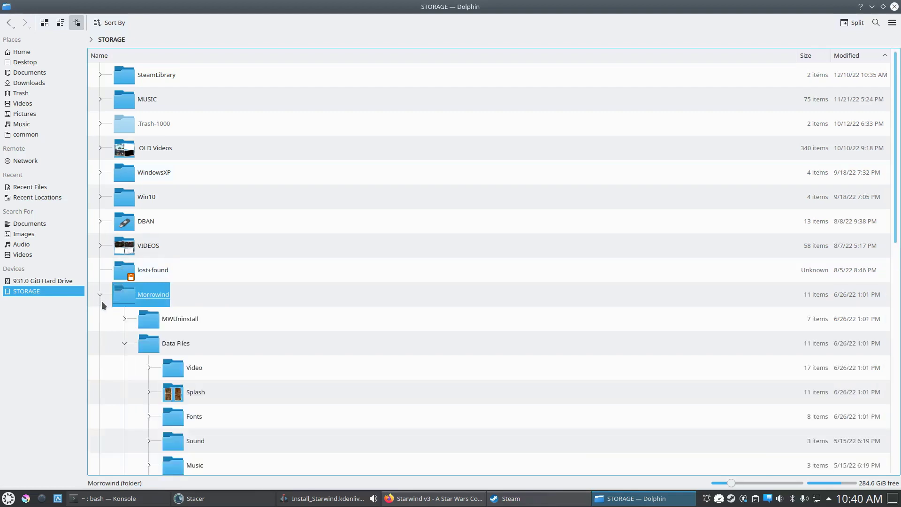
scroll(117, 291, "down", 1)
left_click(125, 267)
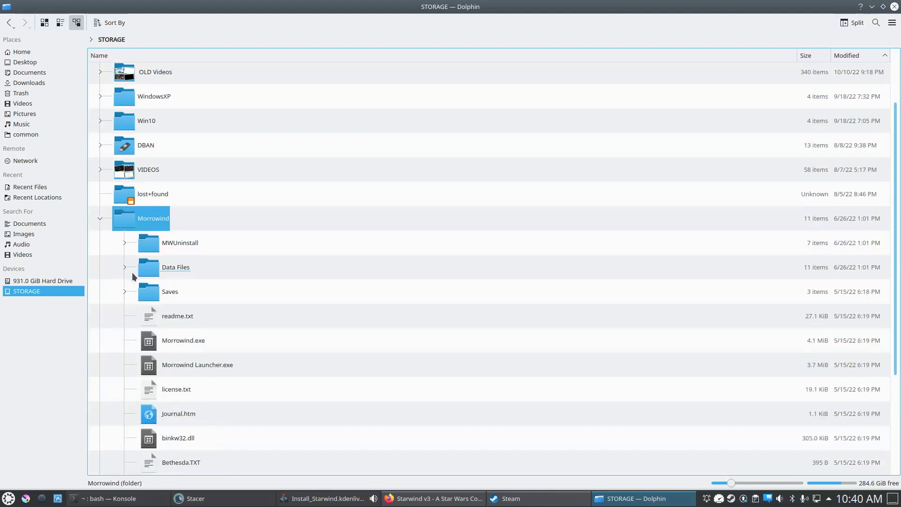
left_click(149, 269)
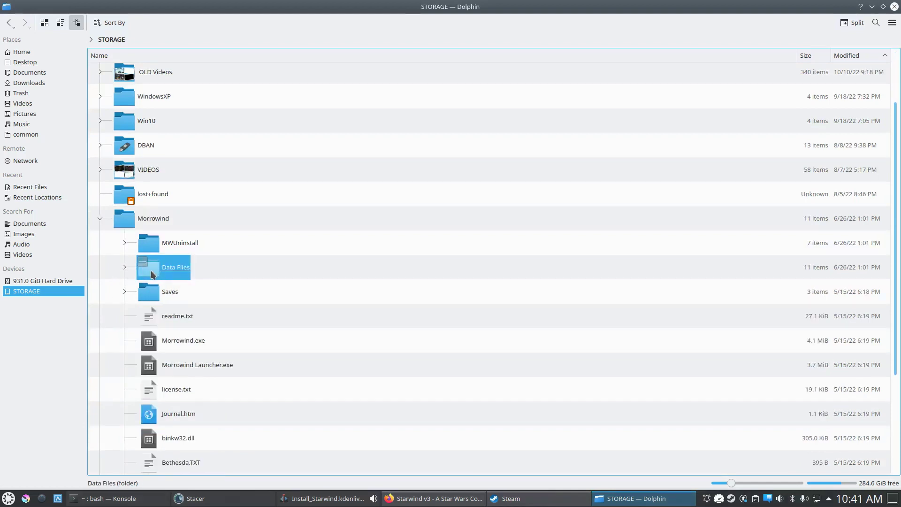
Paste the 10 copied items into Data Files, merging all folders and overwriting all files
right_click(151, 270)
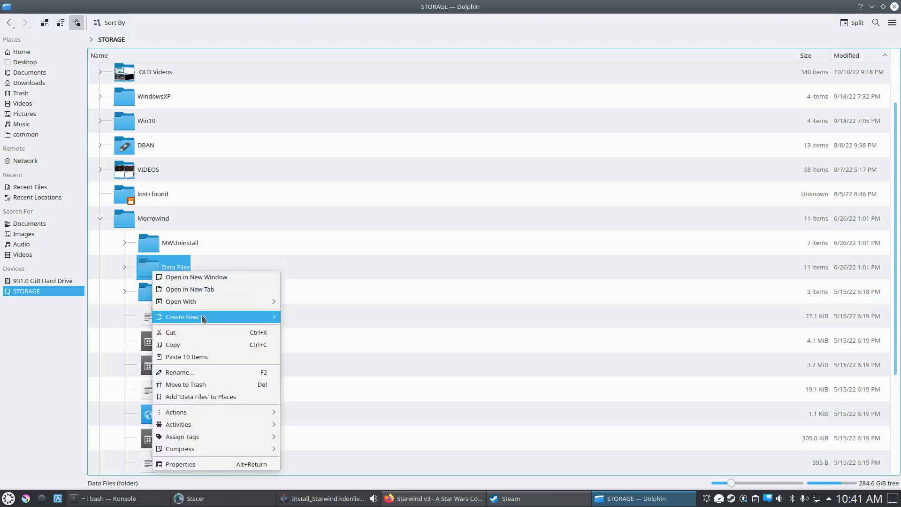
left_click(192, 358)
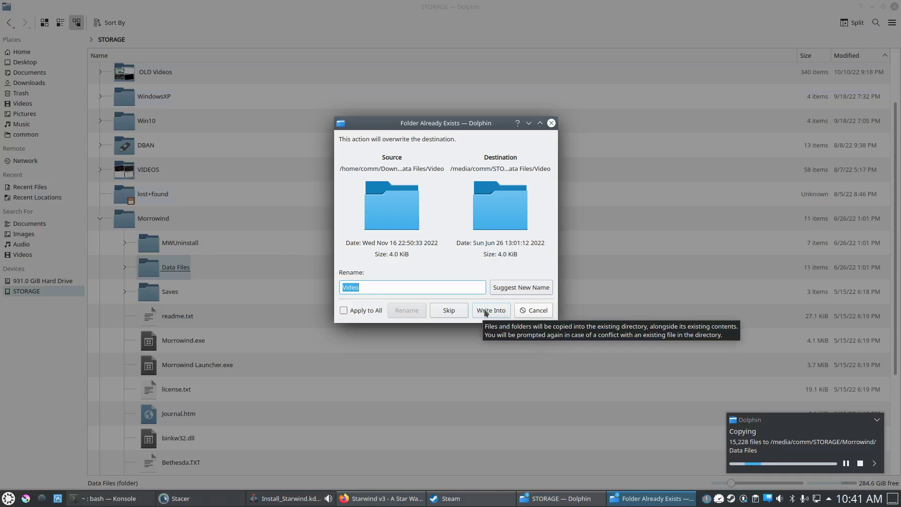
left_click(355, 311)
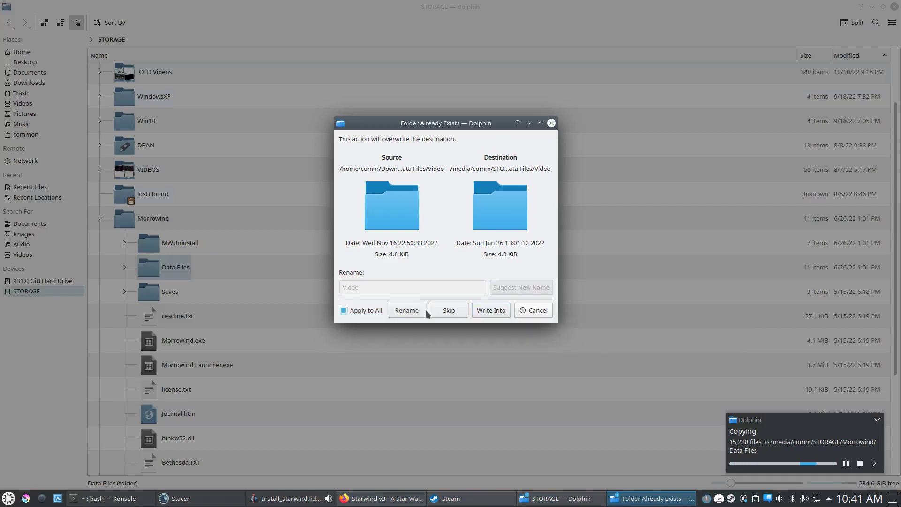
left_click(490, 309)
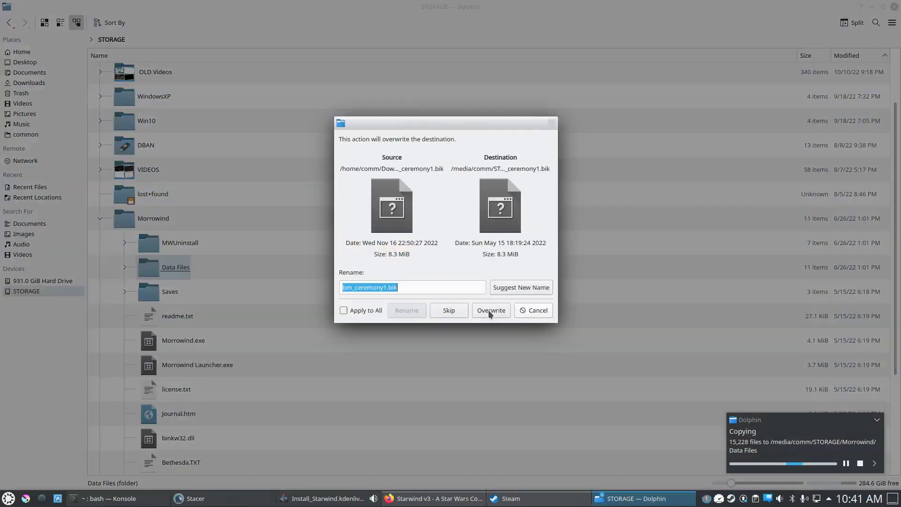
left_click(359, 308)
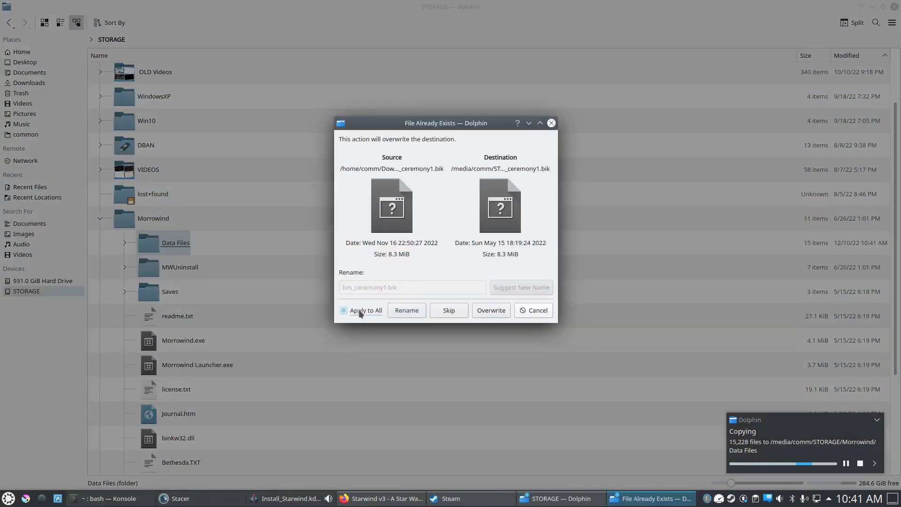
left_click(486, 311)
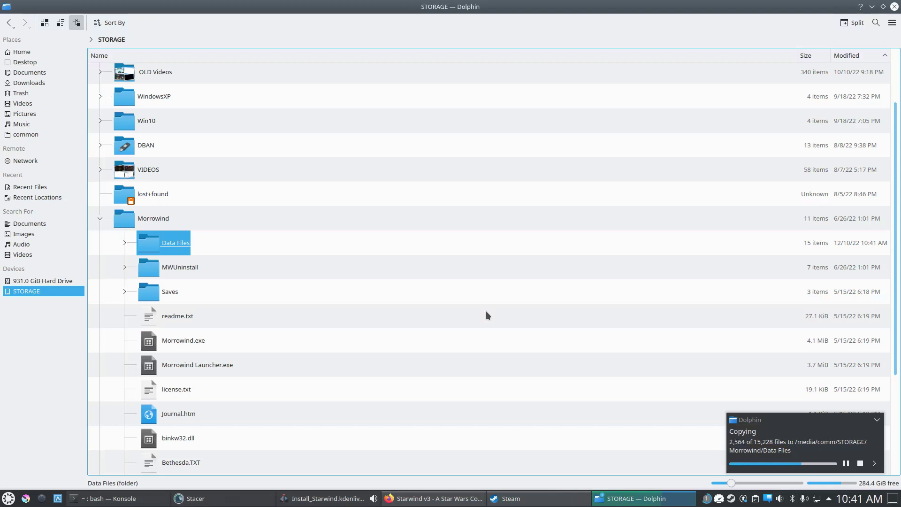
After the copy finishes, confirm Data Files on STORAGE now lists 17 items
scroll(331, 330, "down", 2)
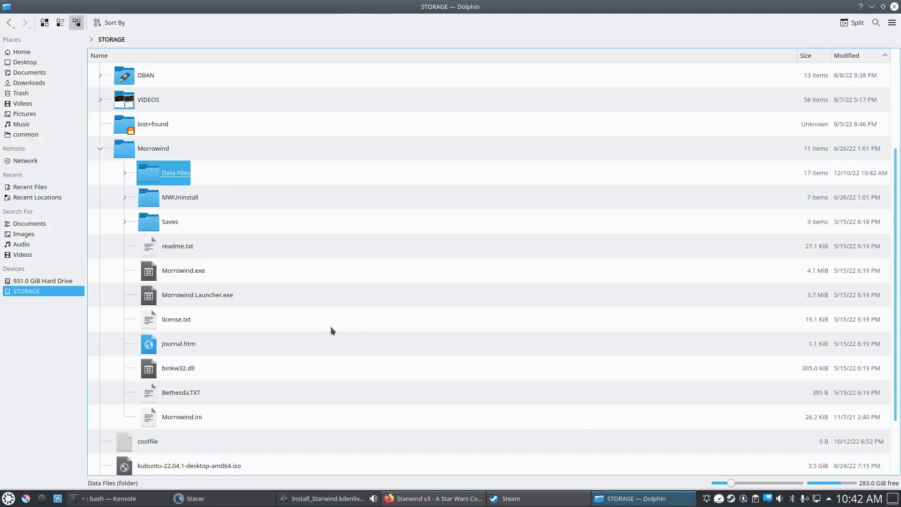
scroll(354, 322, "up", 2)
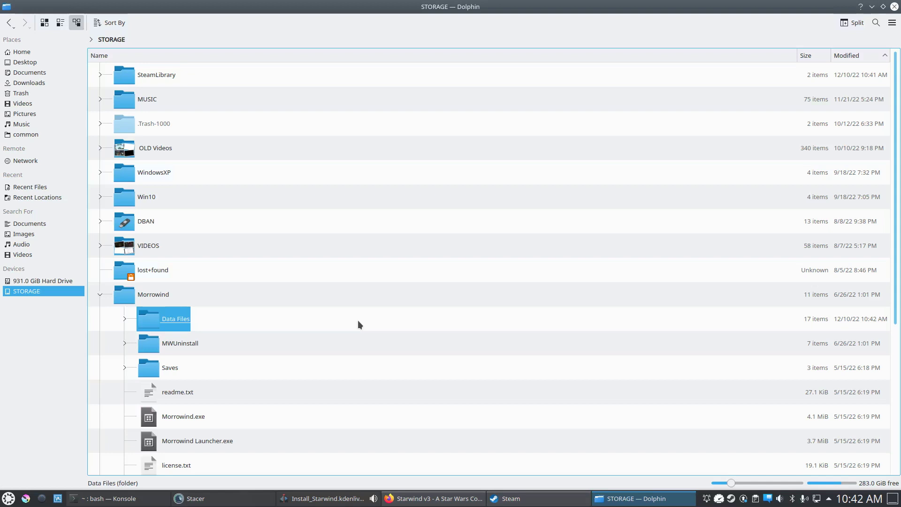
Find OpenMW Launcher by searching 'open' in the application launcher, start it, and show its Data Files page
left_click(8, 499)
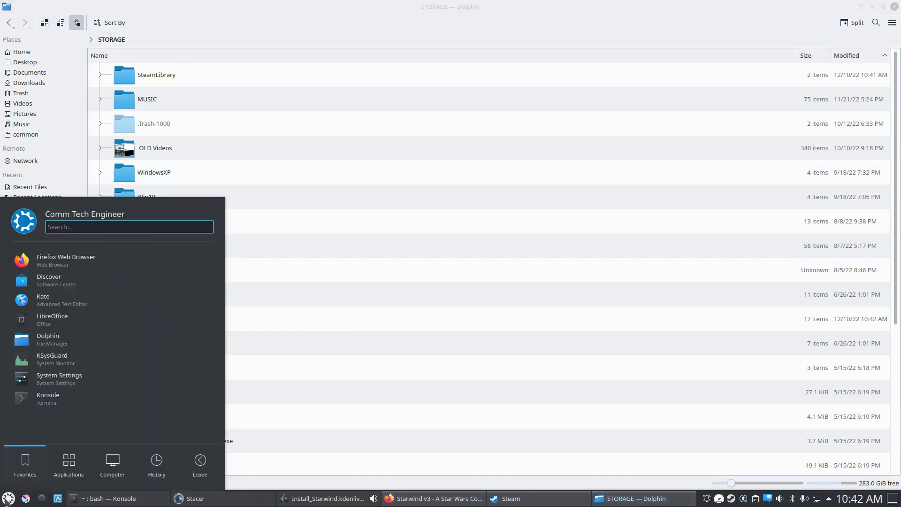
type("open")
key("Down")
key("Down")
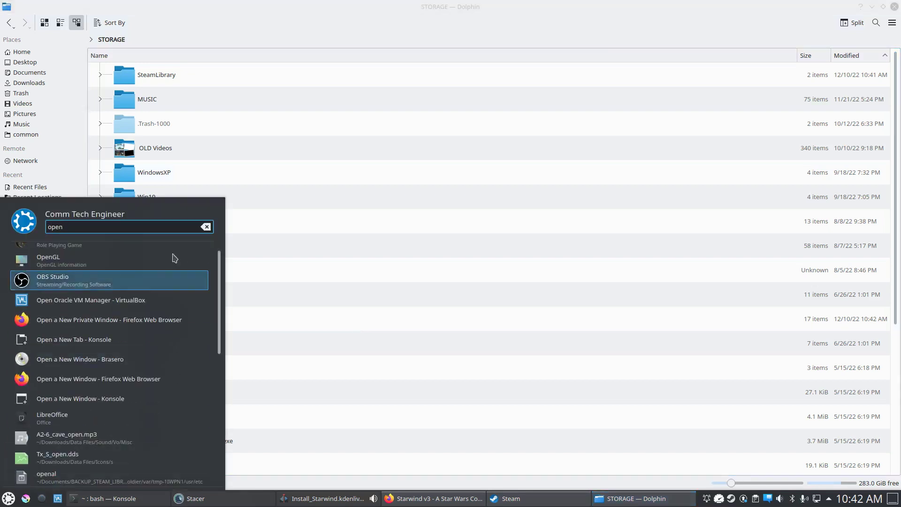
key("Up")
key("Up")
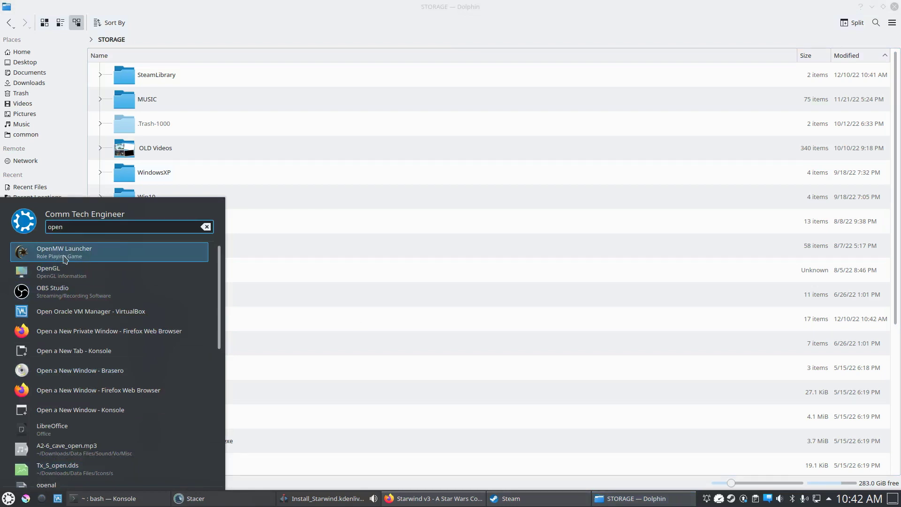
left_click(64, 256)
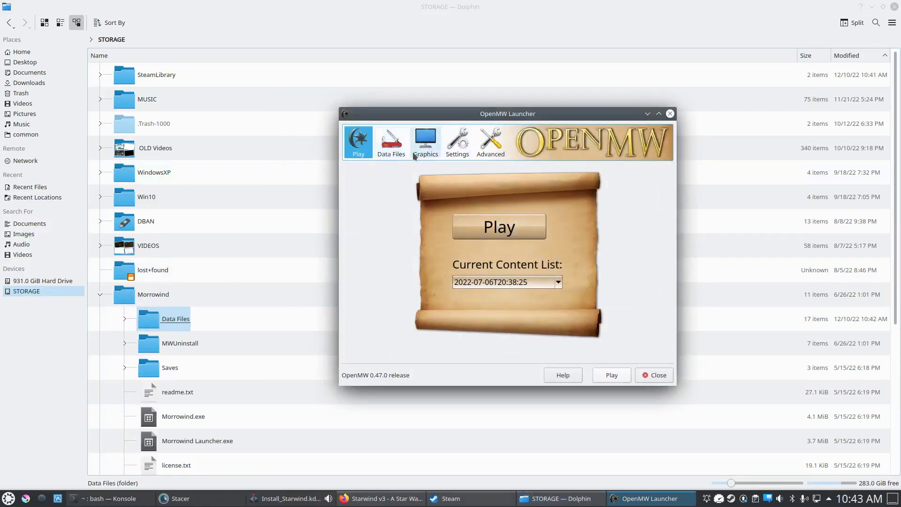
left_click(388, 155)
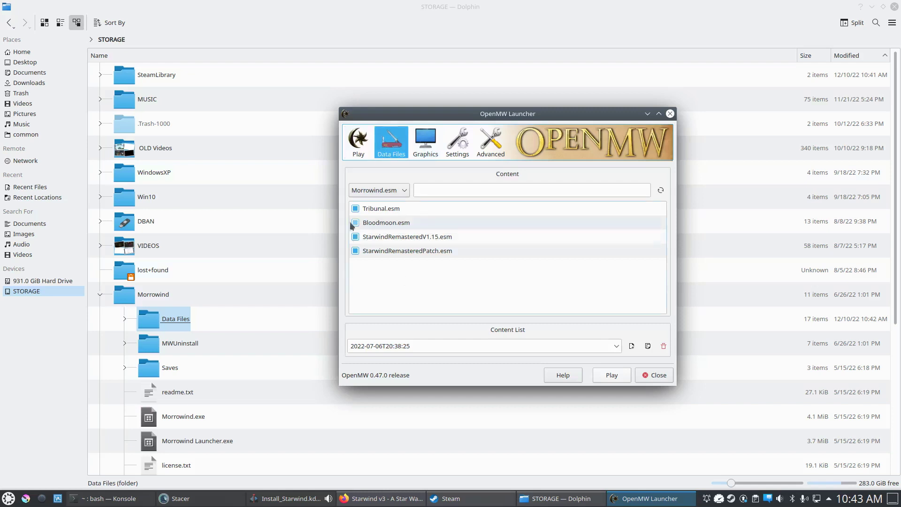
Toggle Tribunal.esm off and back on, then select the Starwind content list
left_click(355, 208)
left_click(395, 237)
left_click(624, 350)
left_click(563, 380)
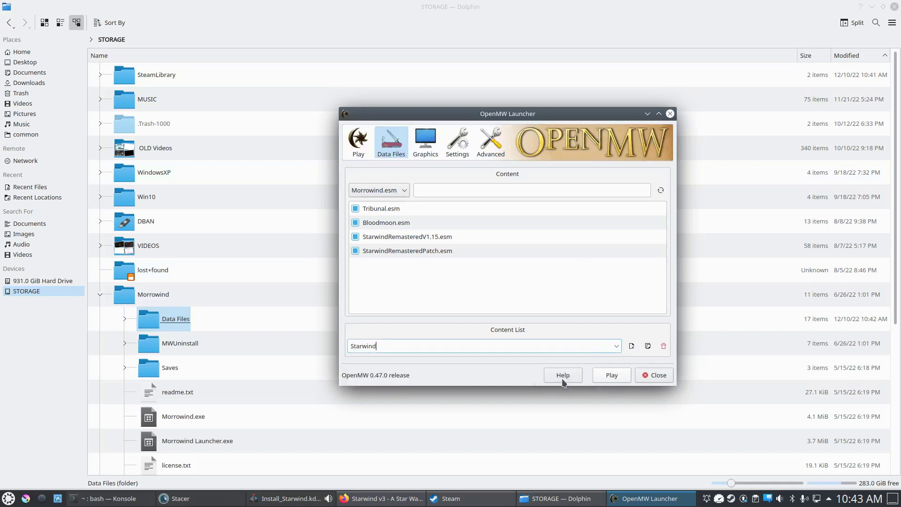
Cancel creating a new content list, then launch the game with the Starwind content list
left_click(632, 346)
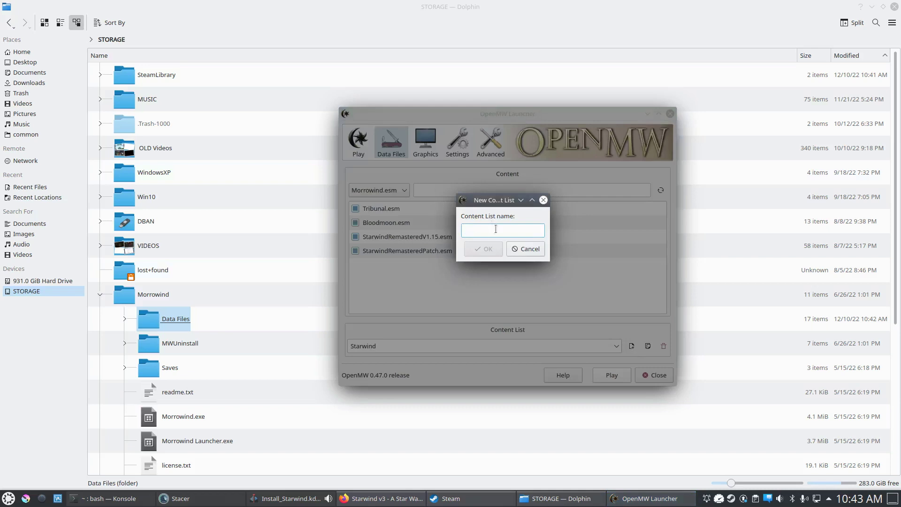
left_click(527, 249)
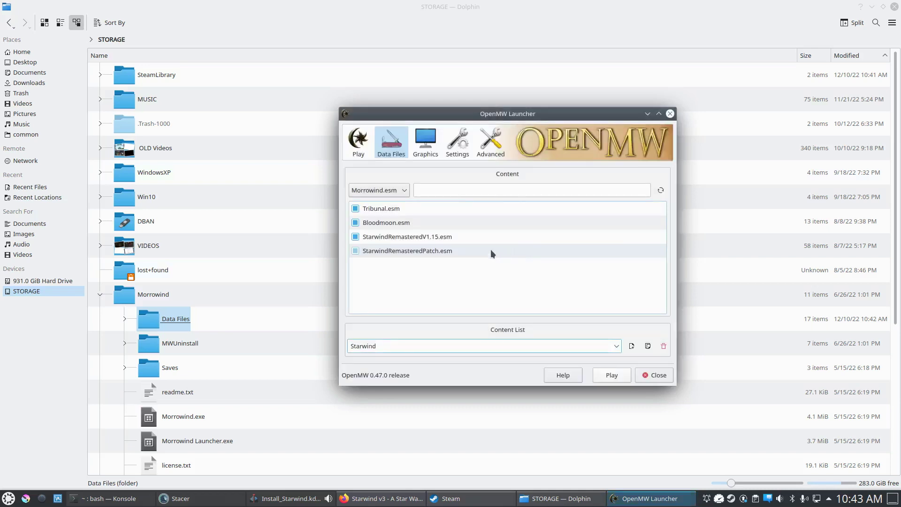
mouse_move(491, 249)
mouse_move(424, 245)
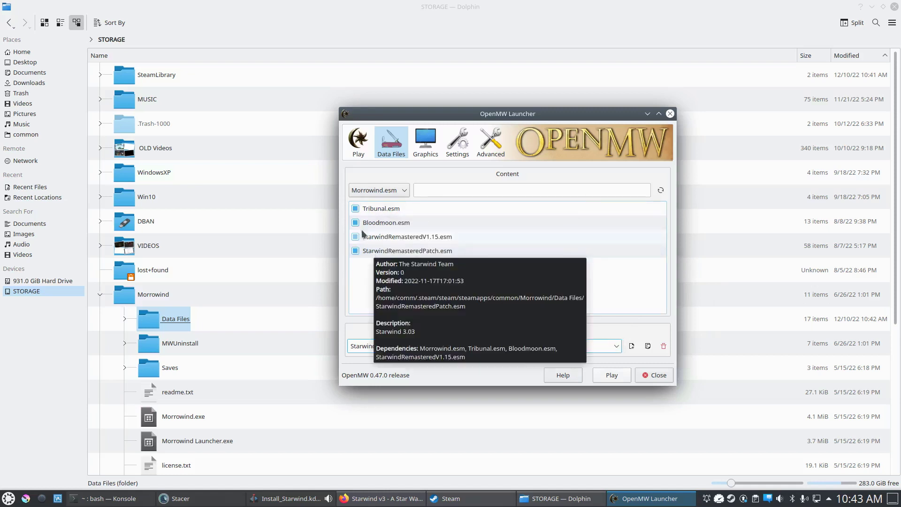
mouse_move(361, 227)
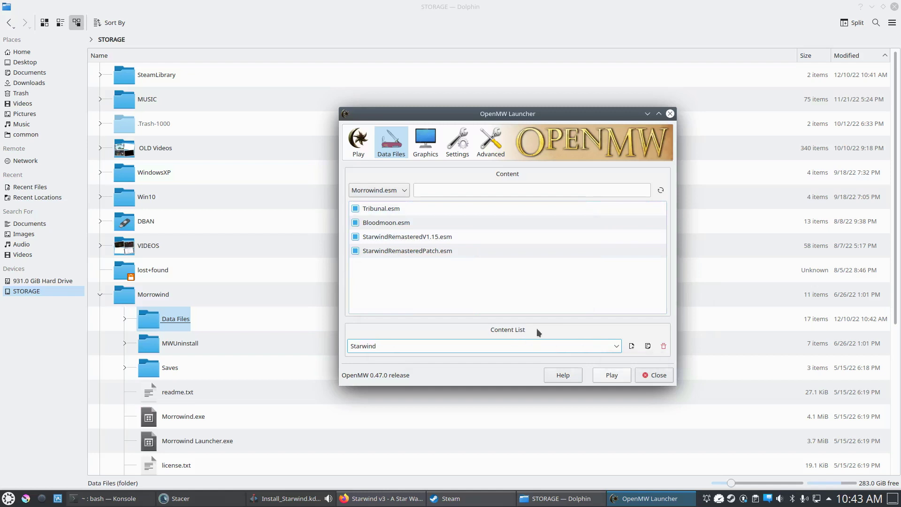
left_click(611, 376)
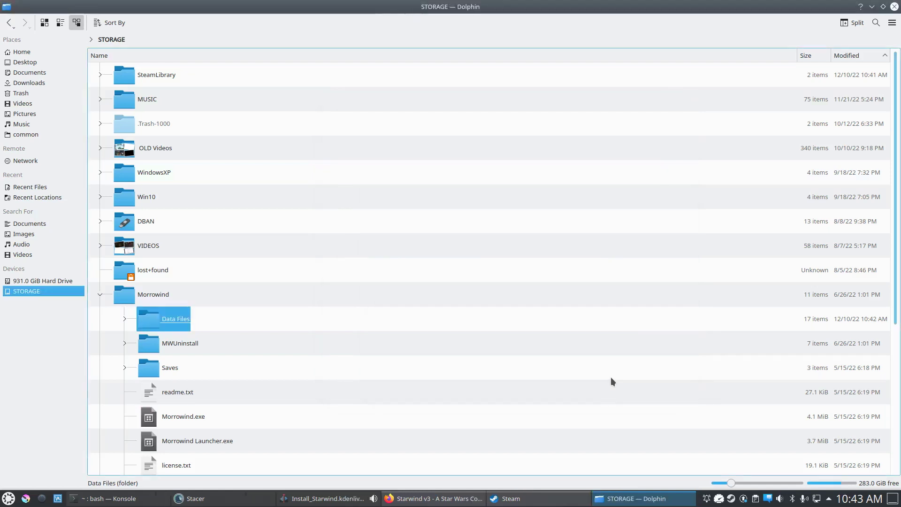